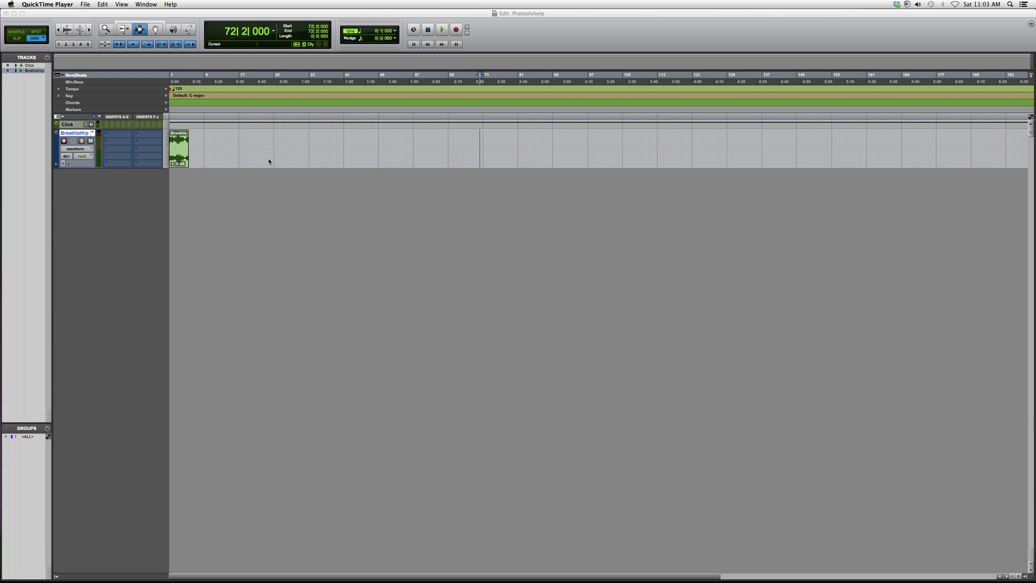
# - Add the stereo PuigTec EQP1A to the first insert slot of Breathless Harp
pyautogui.click(114, 136)
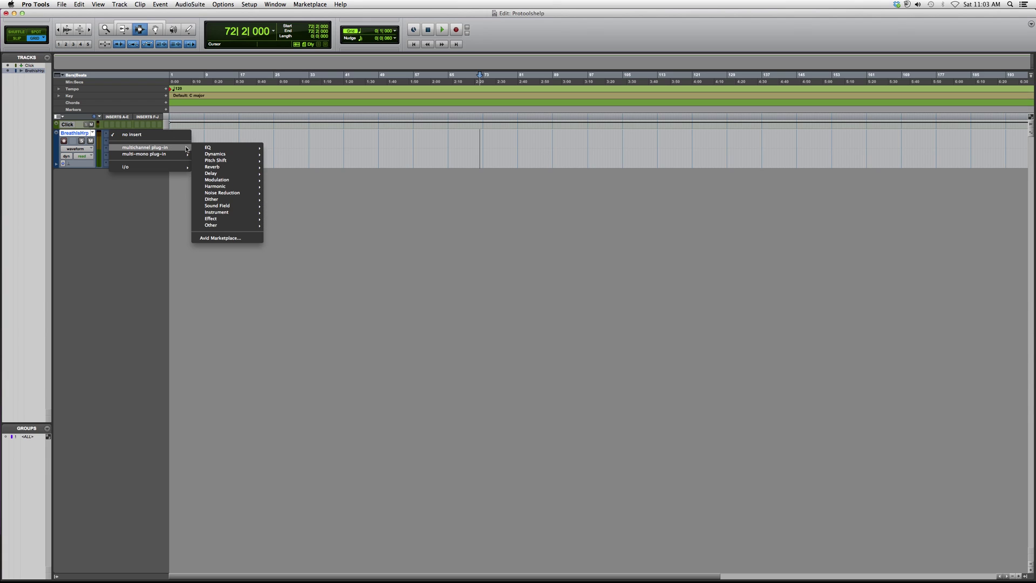
pyautogui.moveTo(211, 147)
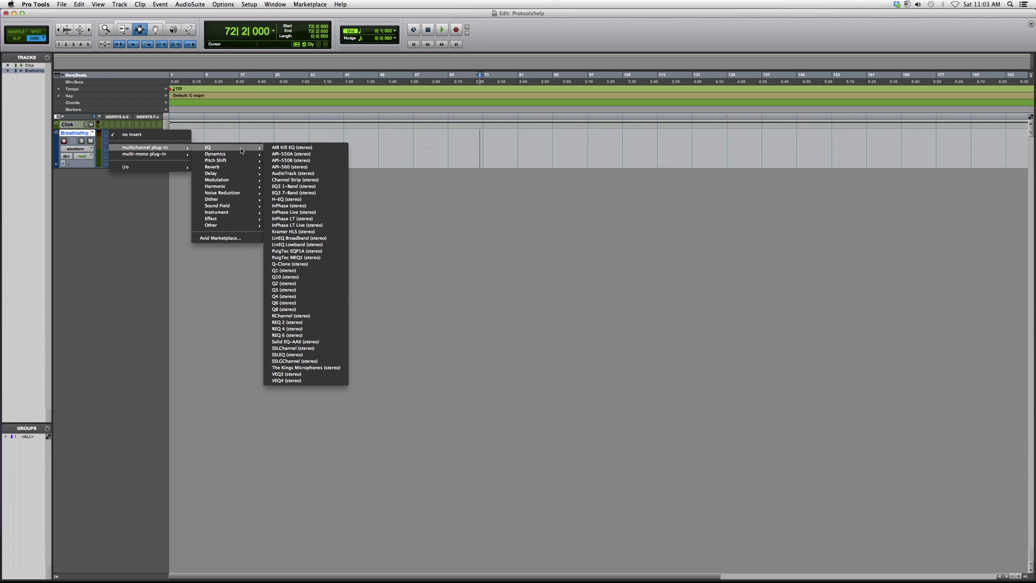
pyautogui.click(303, 252)
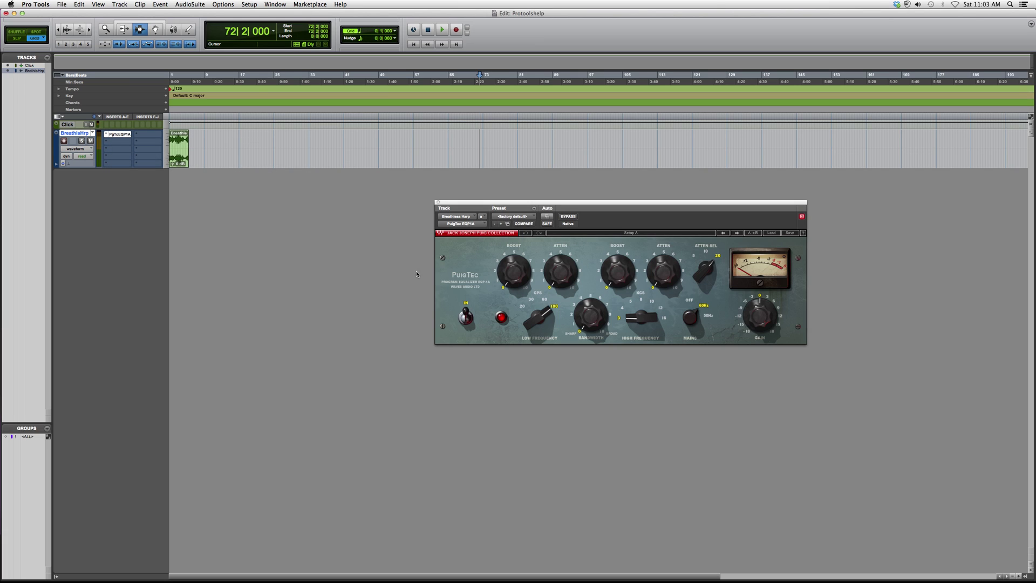
# - Reposition the PuigTec EQP1A window lower and further left on screen
pyautogui.moveTo(508, 196); pyautogui.dragTo(420, 290)
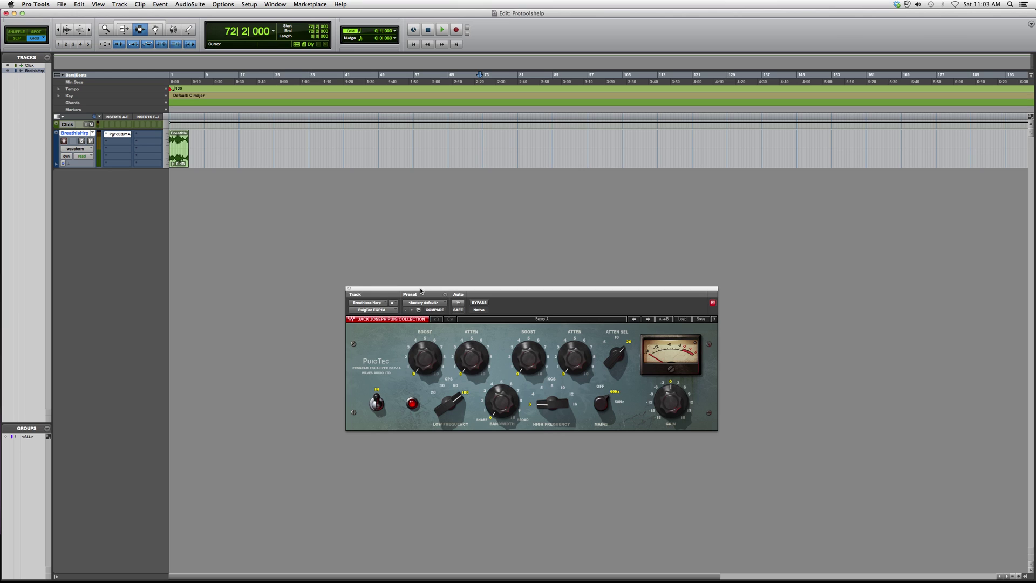
# - Set the EQP1A's low CPS to 30 Hz, low Boost to about 8.8, and Gain to 1.0 dB
pyautogui.moveTo(450, 403)
pyautogui.mouseDown()
pyautogui.moveTo(450, 430)
pyautogui.moveTo(449, 392)
pyautogui.mouseUp()
pyautogui.moveTo(425, 356)
pyautogui.mouseDown()
pyautogui.moveTo(425, 324)
pyautogui.moveTo(425, 389)
pyautogui.mouseUp()
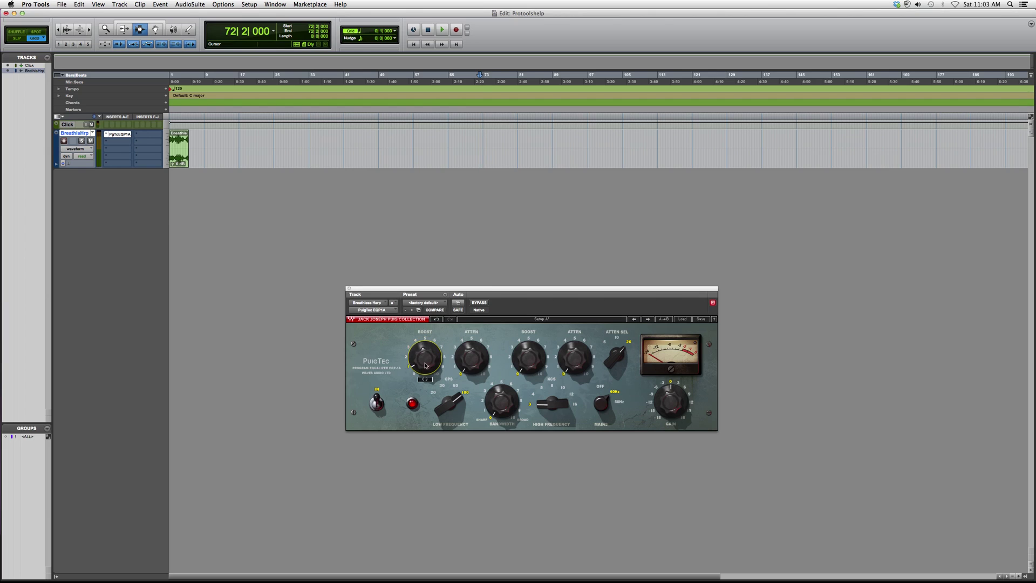
pyautogui.click(511, 399)
pyautogui.moveTo(672, 401); pyautogui.dragTo(670, 389)
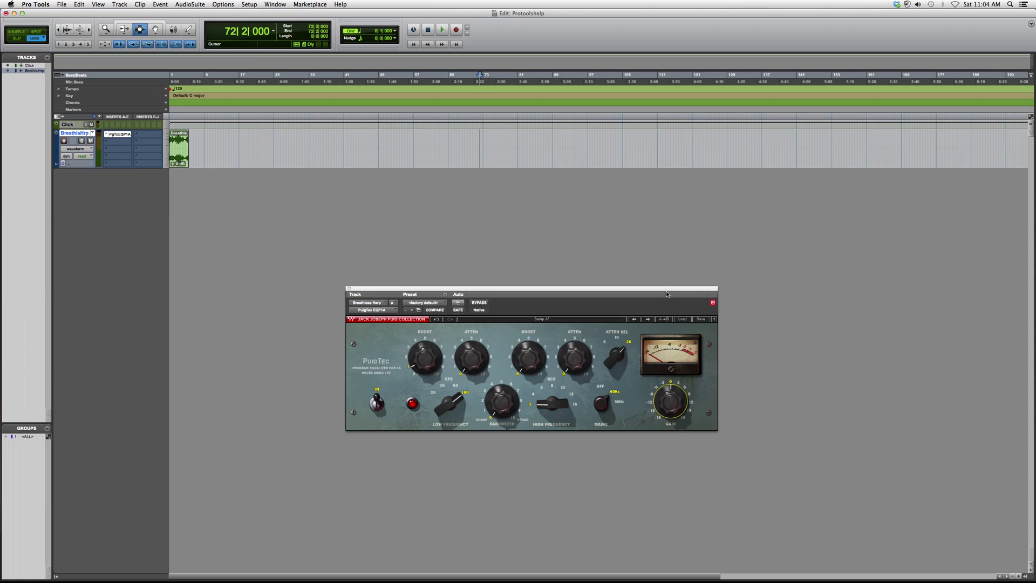